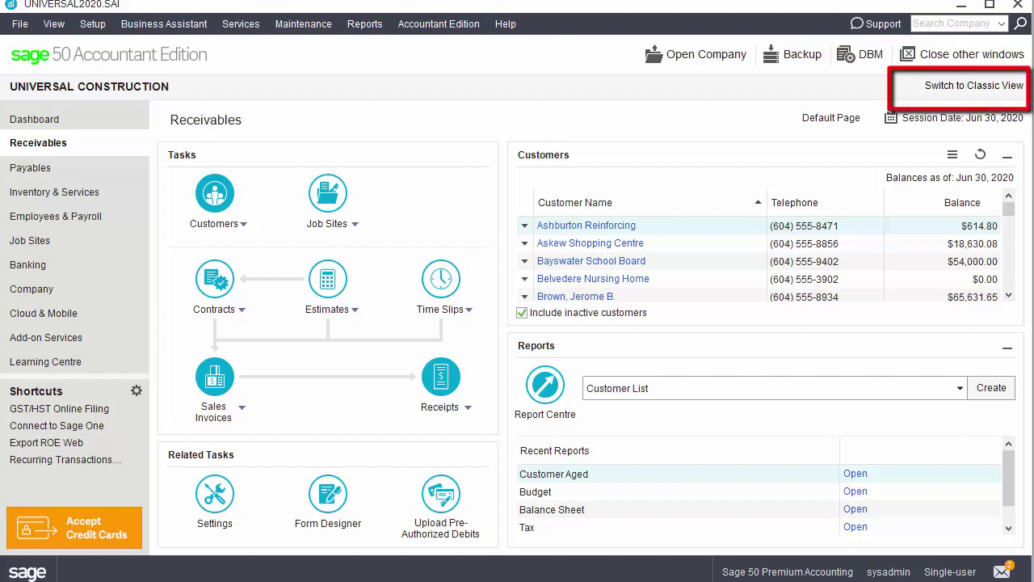
# Switch the home window to Classic View's icon grid, then back to Enhanced View.
pyautogui.click(961, 89)
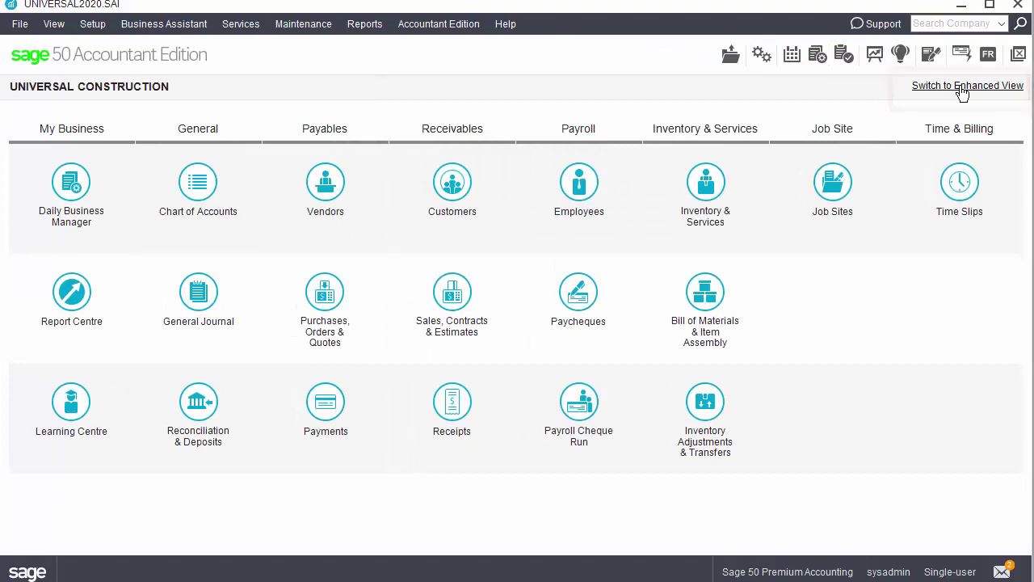
pyautogui.click(961, 88)
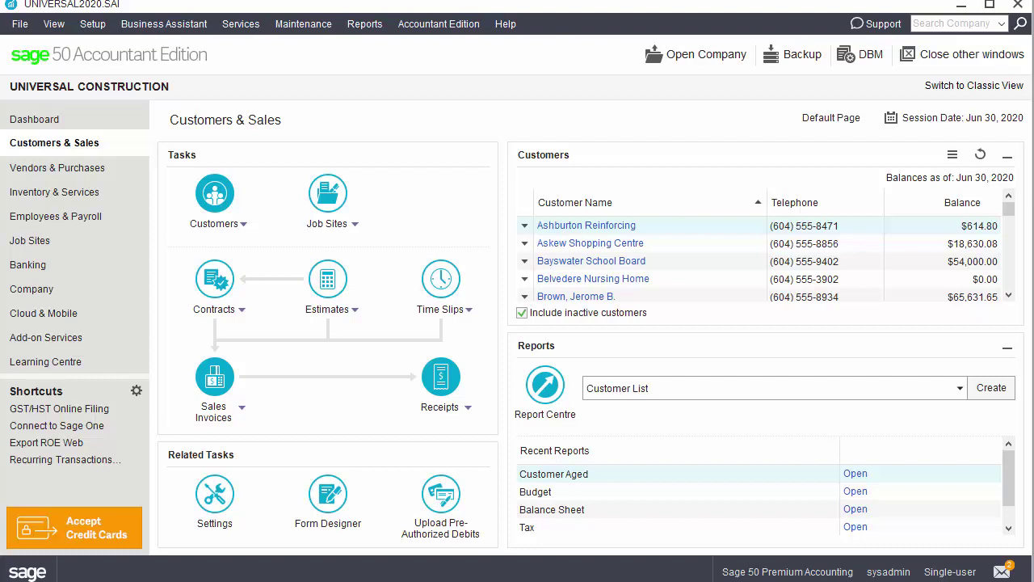
# Turn on Use Accounting Terms in Setup > User Preferences so pages read Receivables and Payables.
pyautogui.click(91, 25)
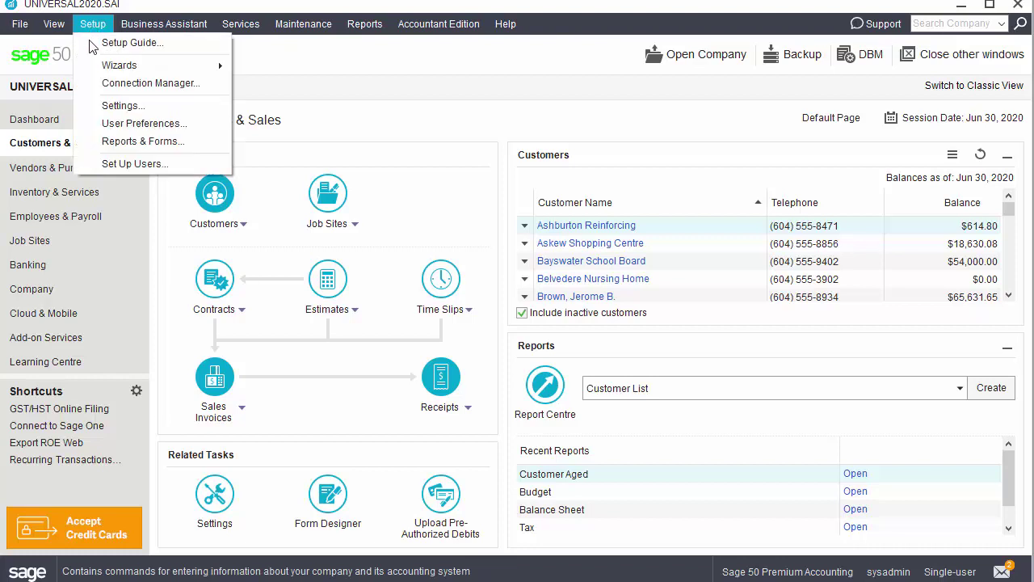
pyautogui.click(90, 125)
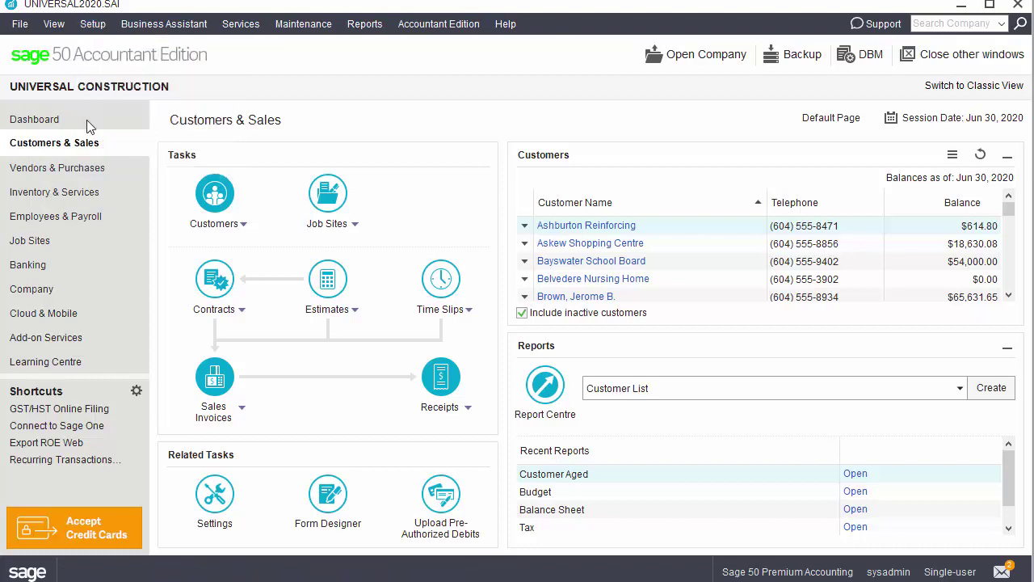
pyautogui.click(194, 72)
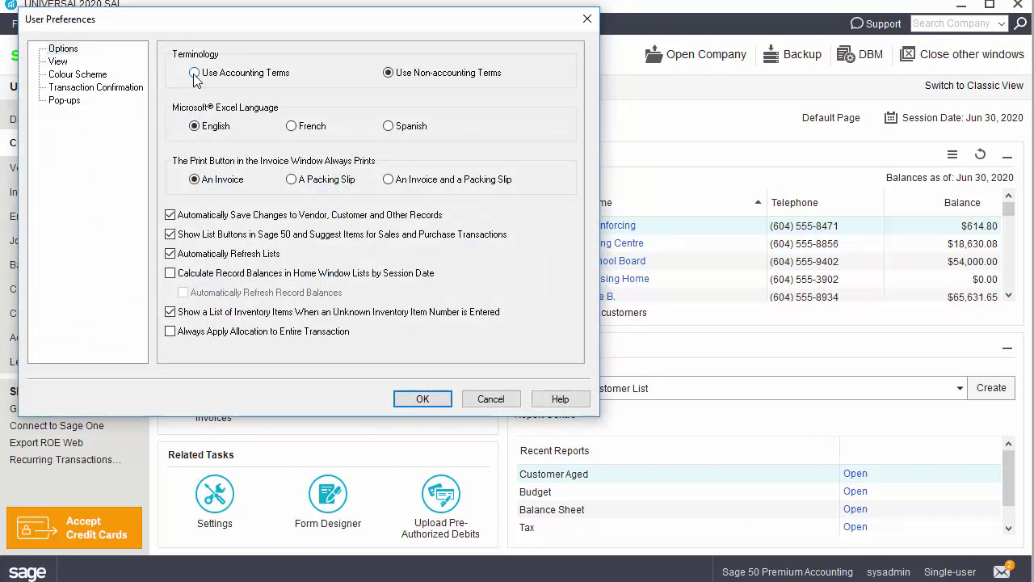
pyautogui.click(425, 397)
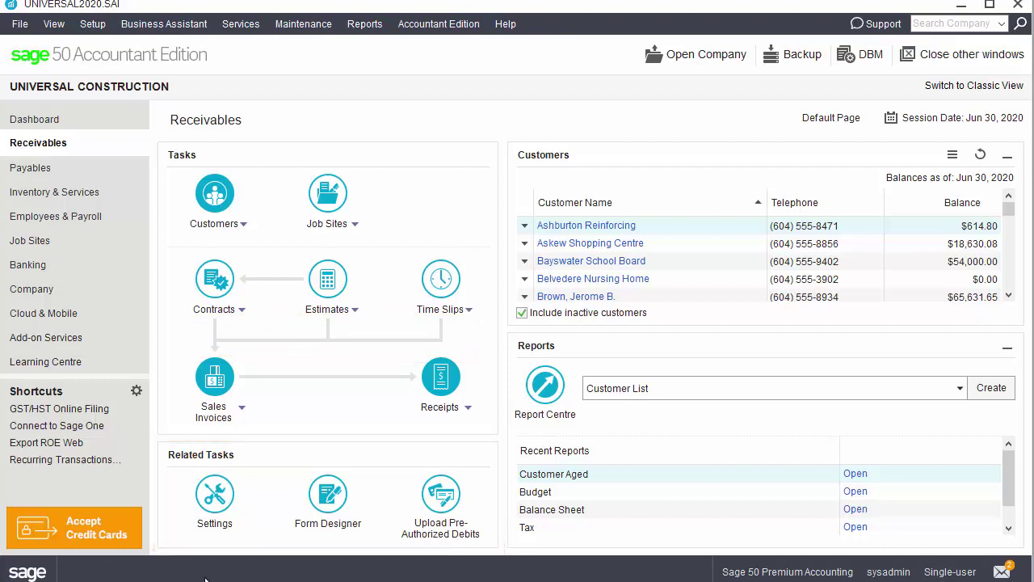
pyautogui.click(211, 502)
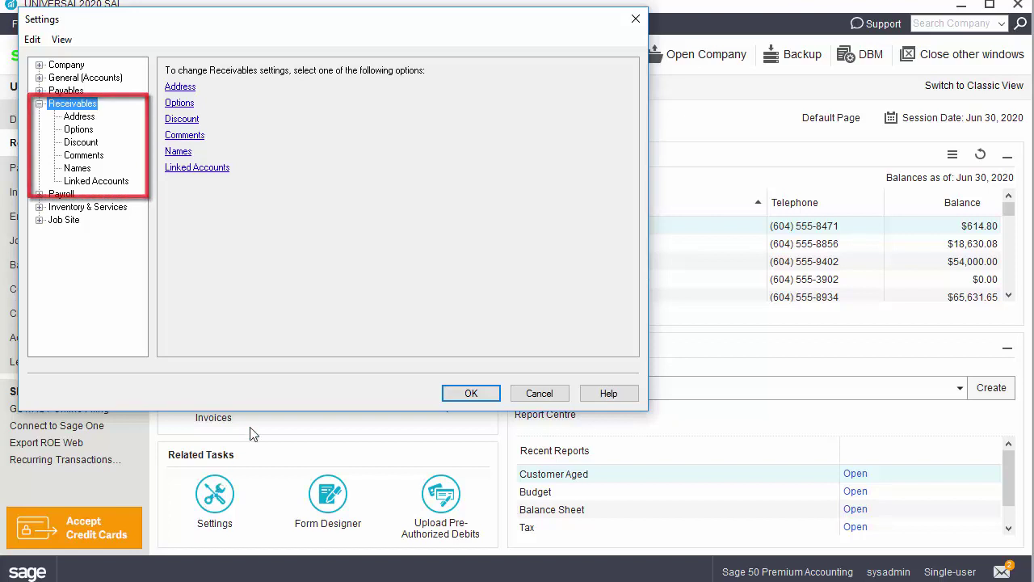
pyautogui.click(634, 19)
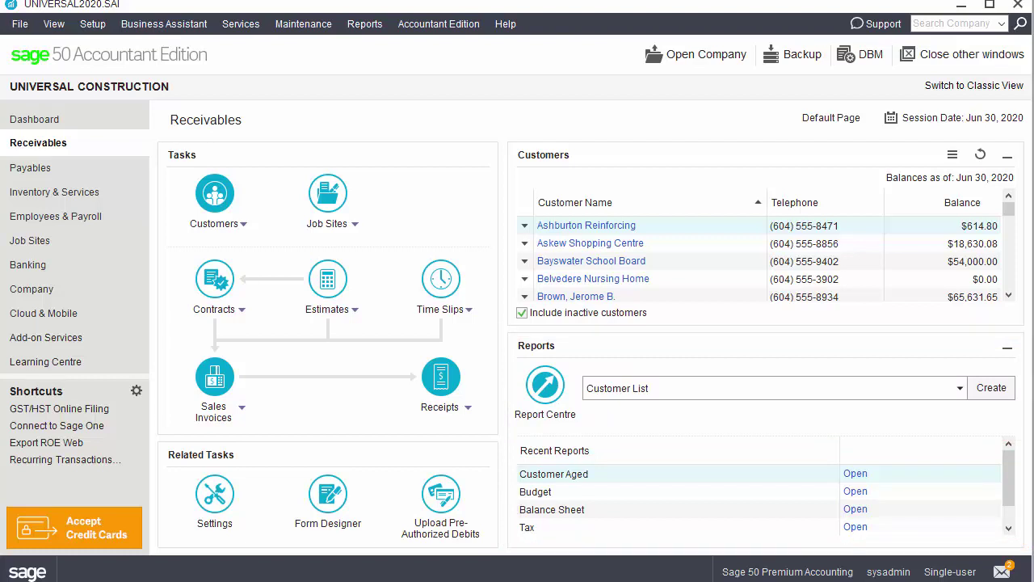
# Generate the Customer Aged Detail report, glance at its Modify options, then close it.
pyautogui.click(959, 388)
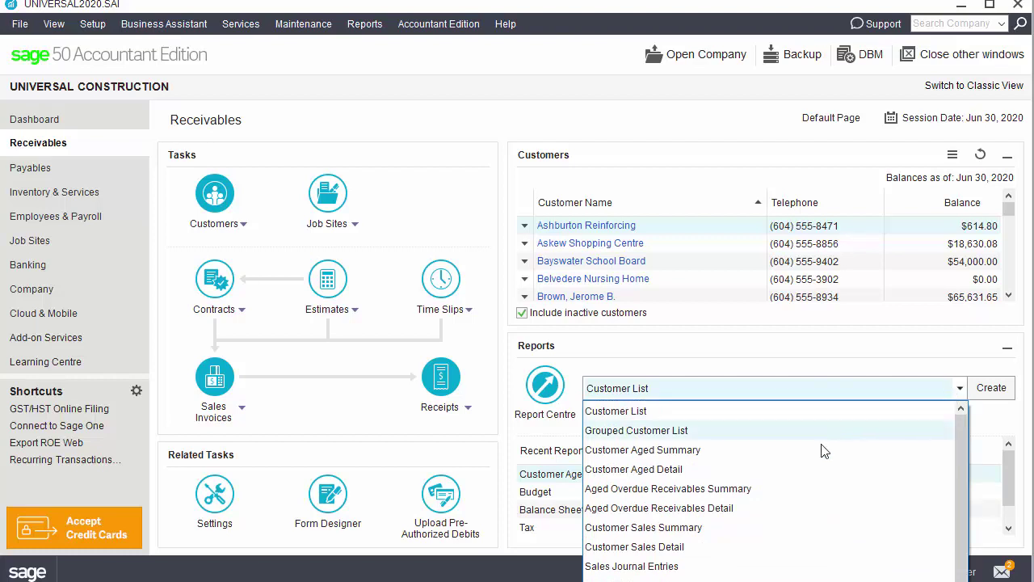
pyautogui.click(812, 470)
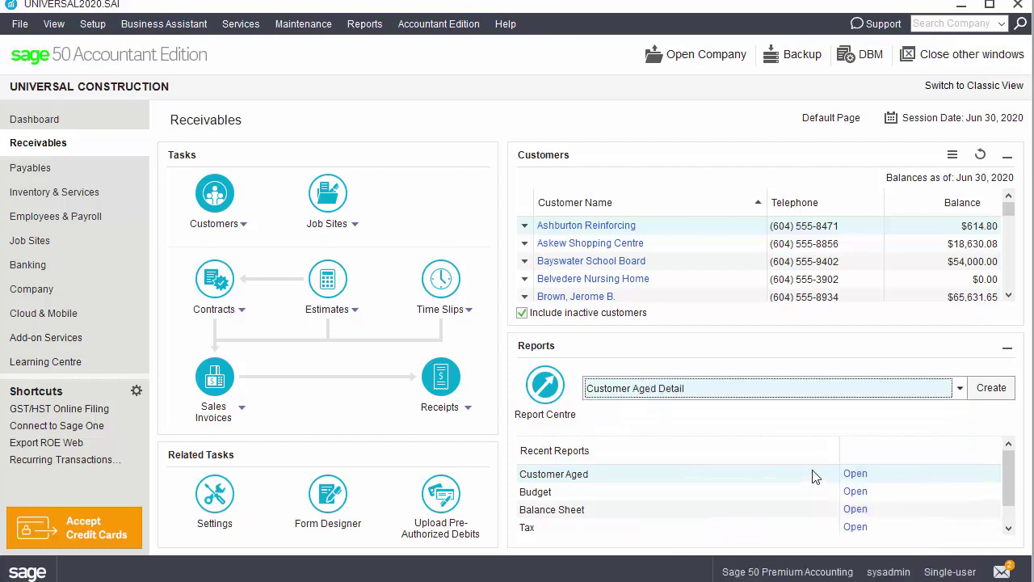
pyautogui.click(991, 388)
pyautogui.click(471, 69)
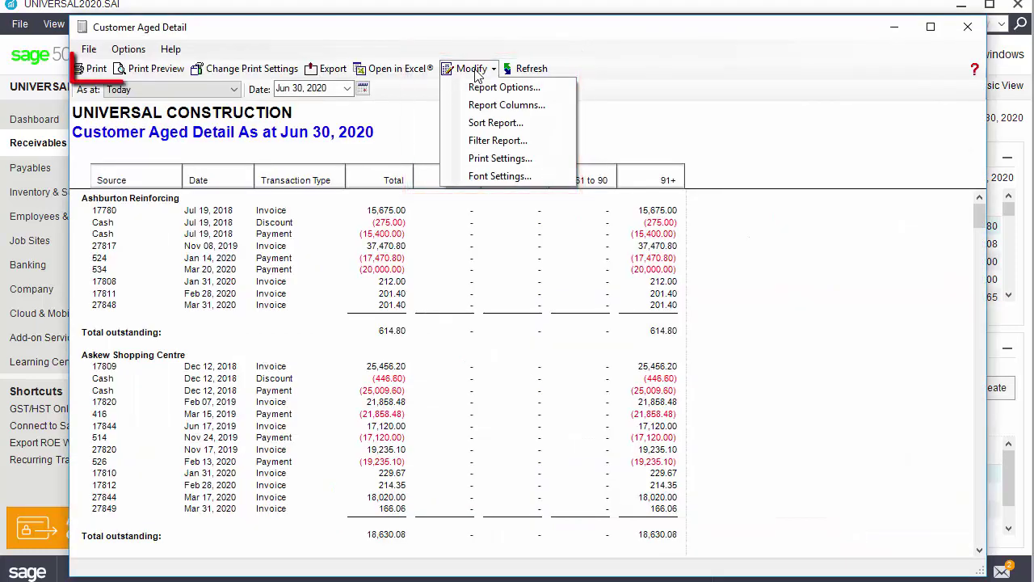
pyautogui.click(475, 71)
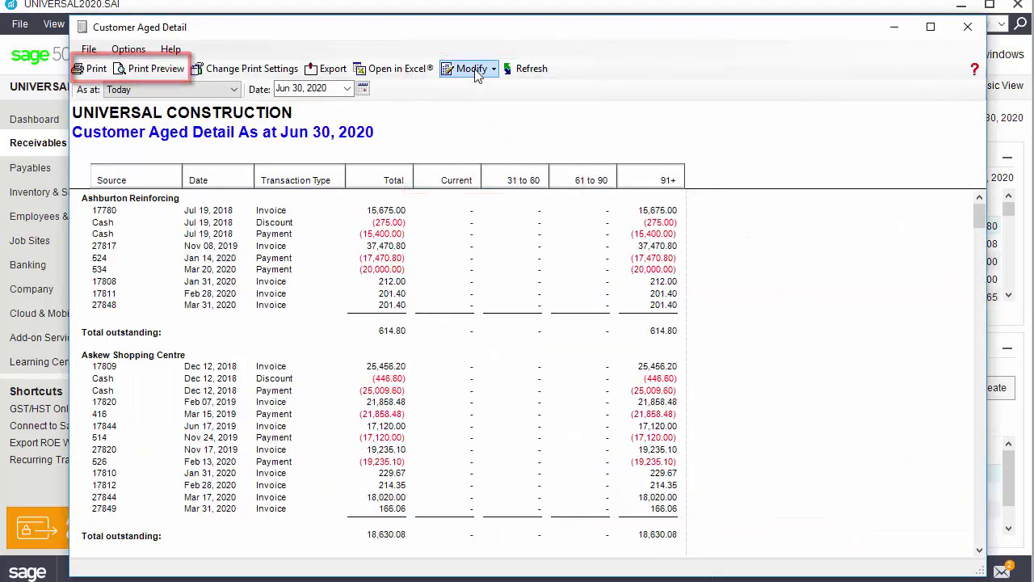
pyautogui.click(969, 29)
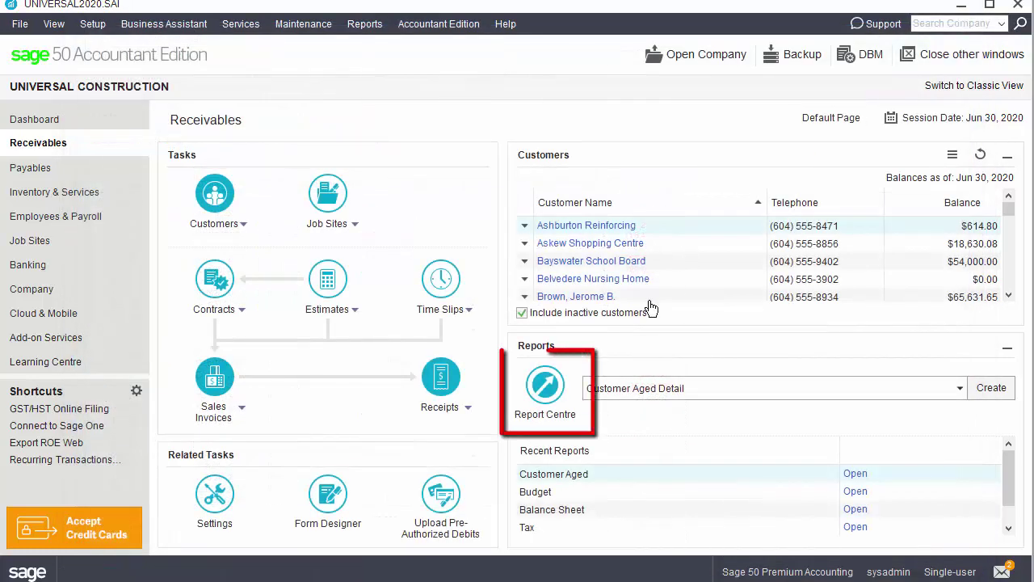
pyautogui.click(556, 402)
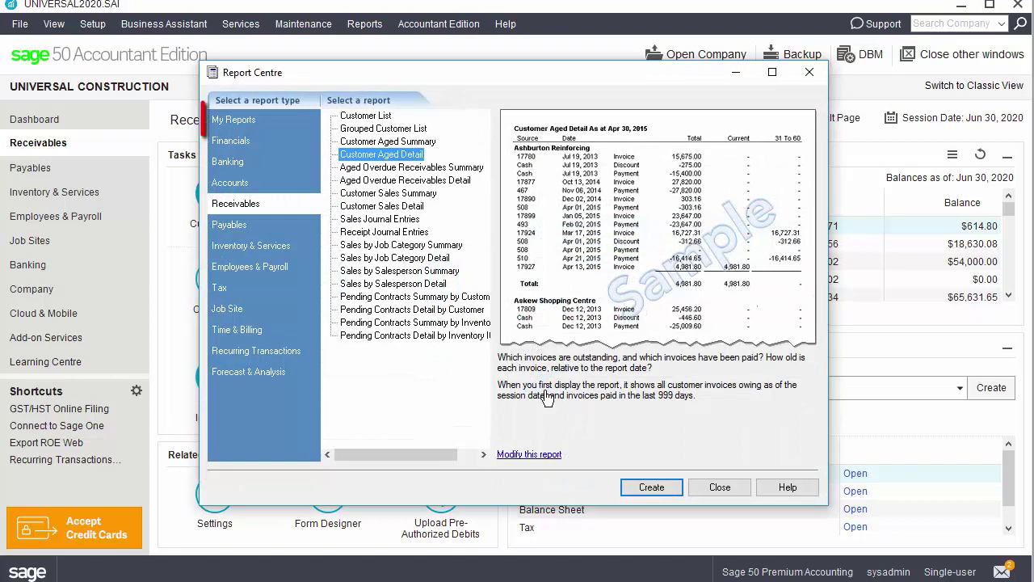
pyautogui.click(722, 488)
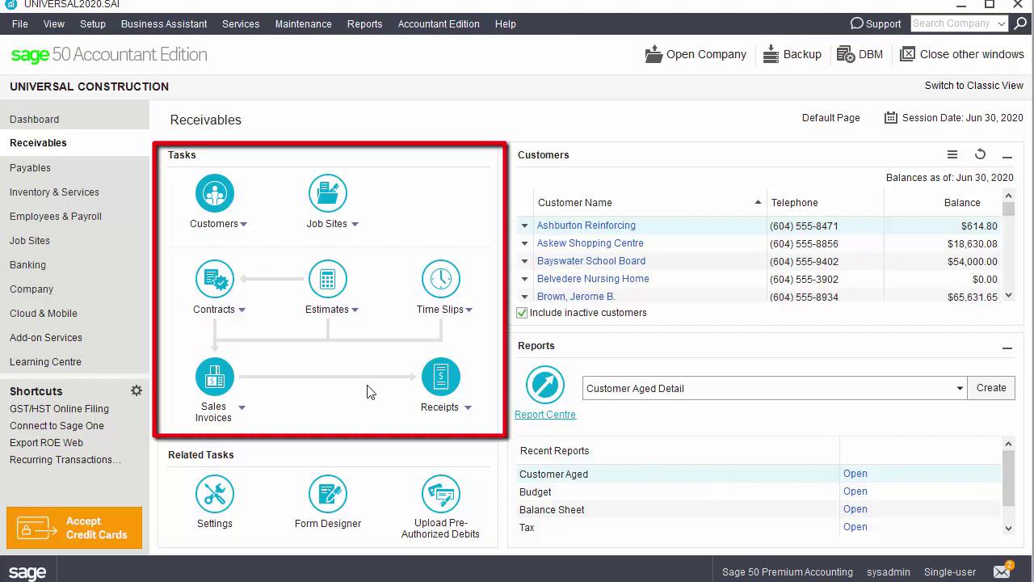
# Show the Sales Invoices action list, then the actions for customer Ashburton Reinforcing.
pyautogui.click(244, 410)
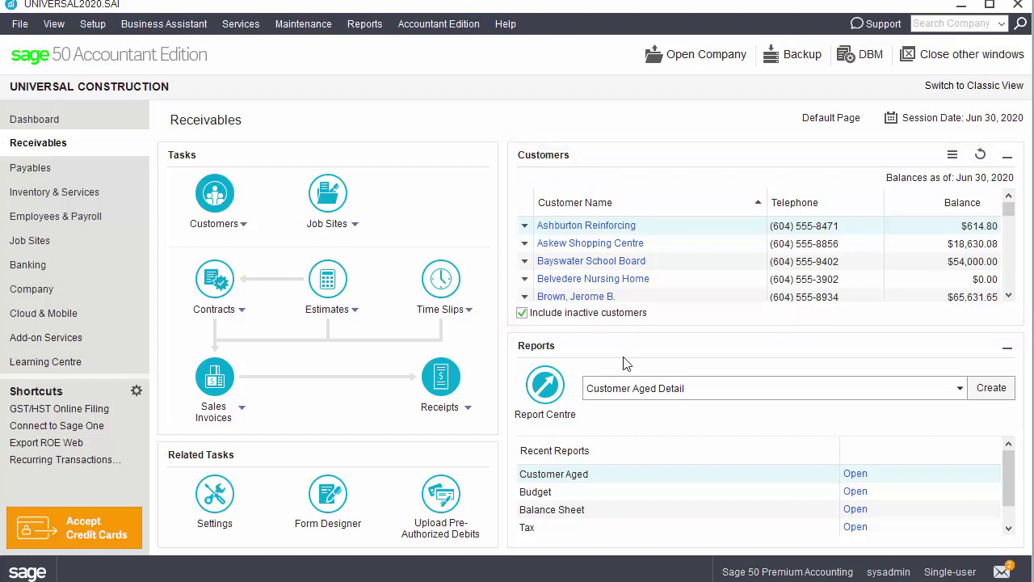
pyautogui.click(527, 232)
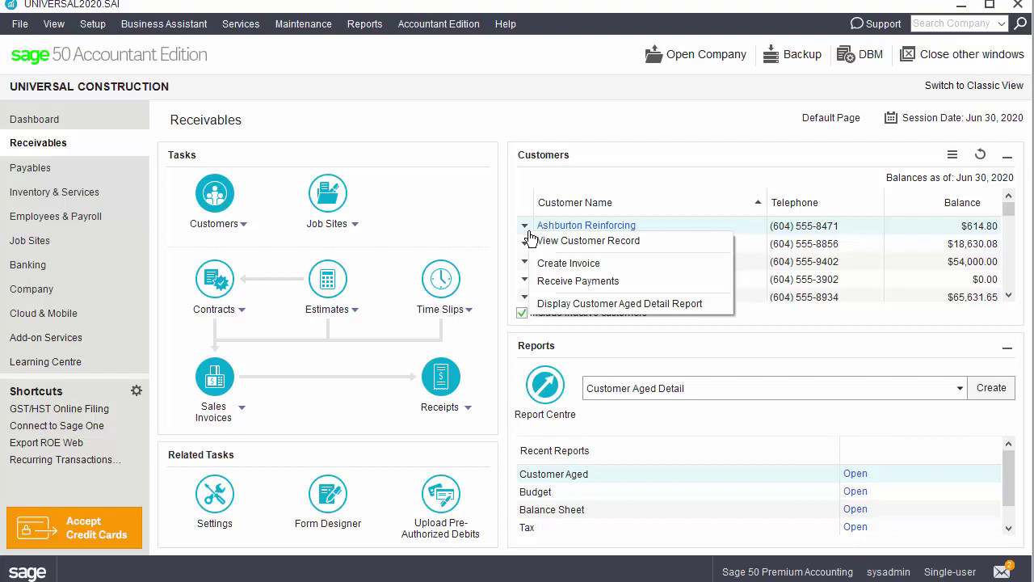
# Toggle Customer Name sorting between Z–A and A–Z, ending on A to Z.
pyautogui.click(700, 205)
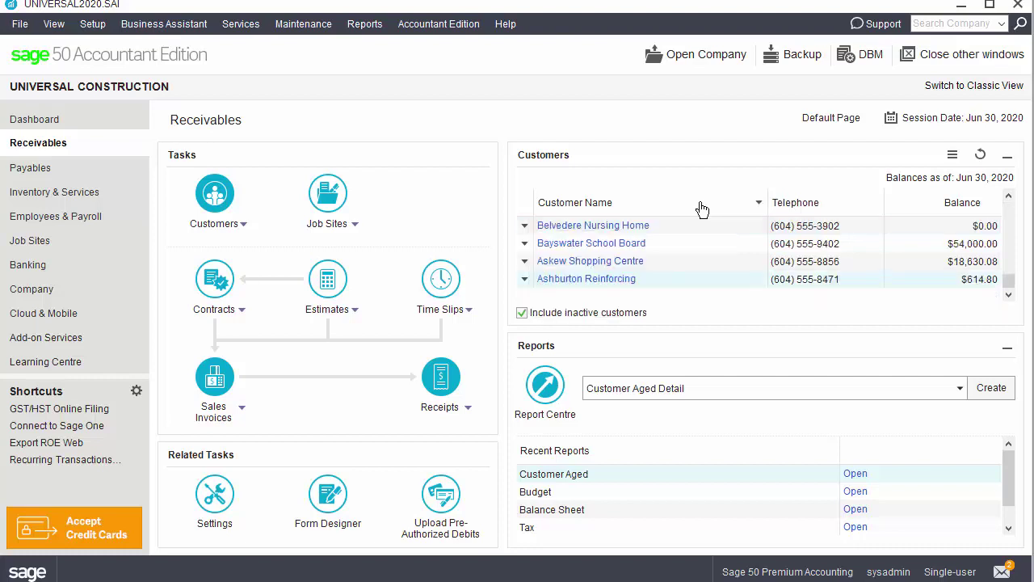
pyautogui.click(760, 208)
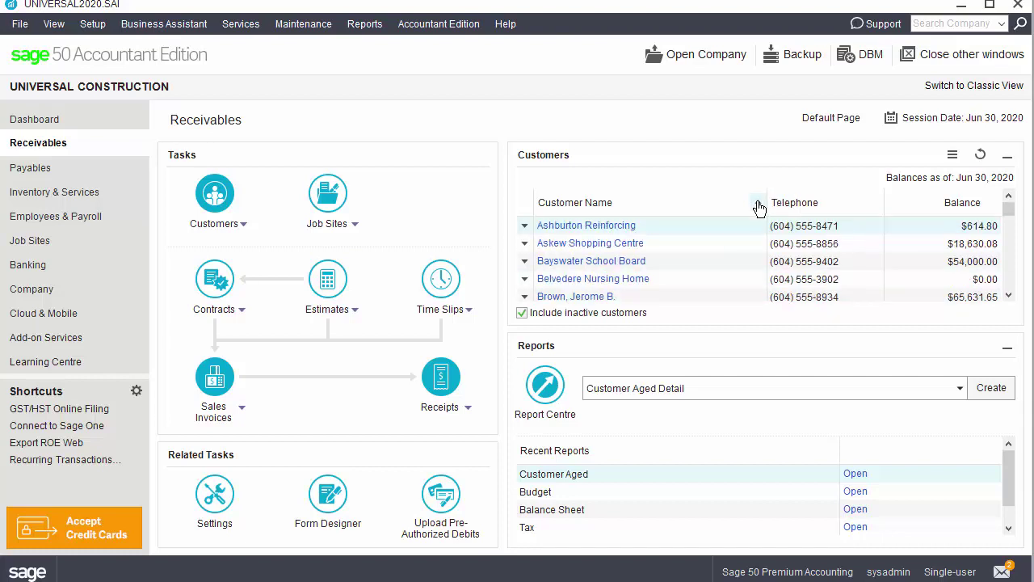
pyautogui.click(759, 208)
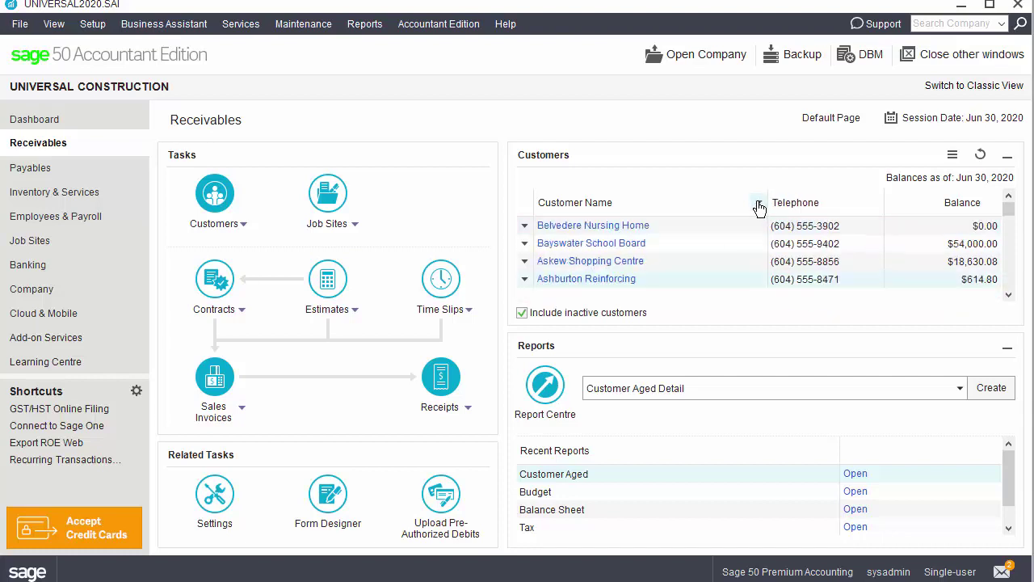
pyautogui.click(759, 208)
# Try moving Balance ahead of Telephone, then hide and re-show the Balance column.
pyautogui.moveTo(902, 208); pyautogui.dragTo(980, 210)
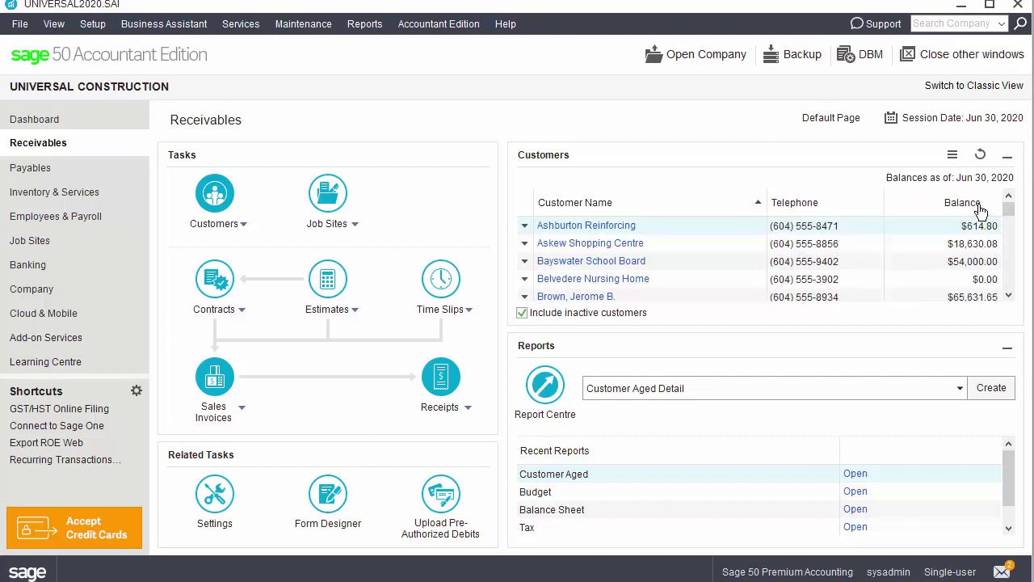
pyautogui.rightClick(947, 207)
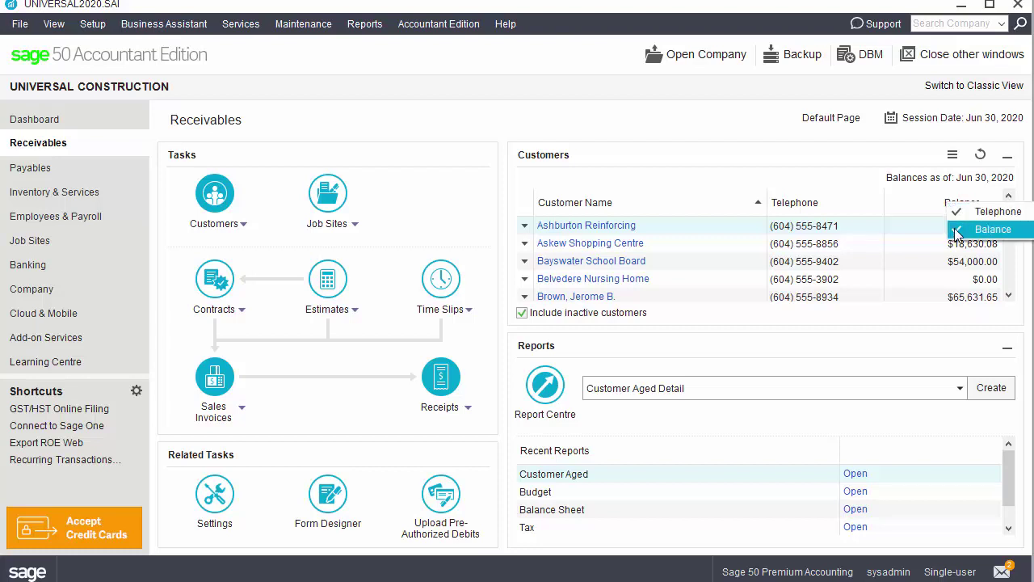
pyautogui.click(957, 230)
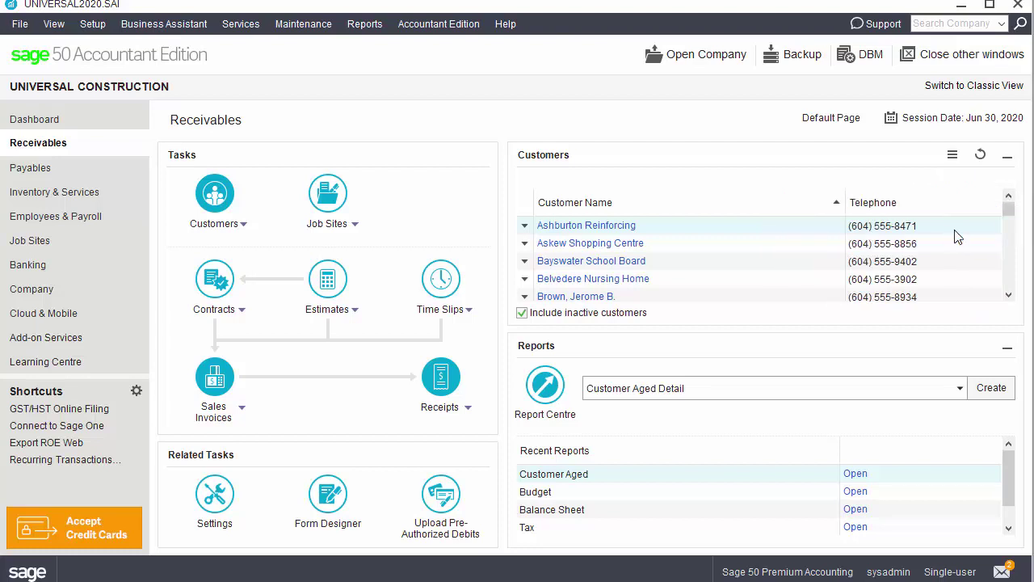
pyautogui.rightClick(949, 207)
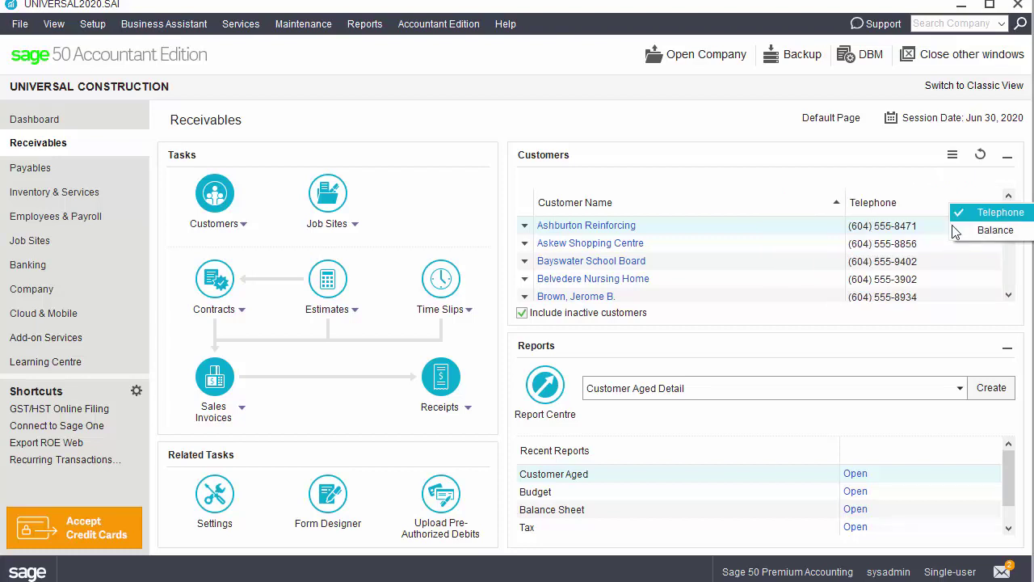
pyautogui.click(957, 230)
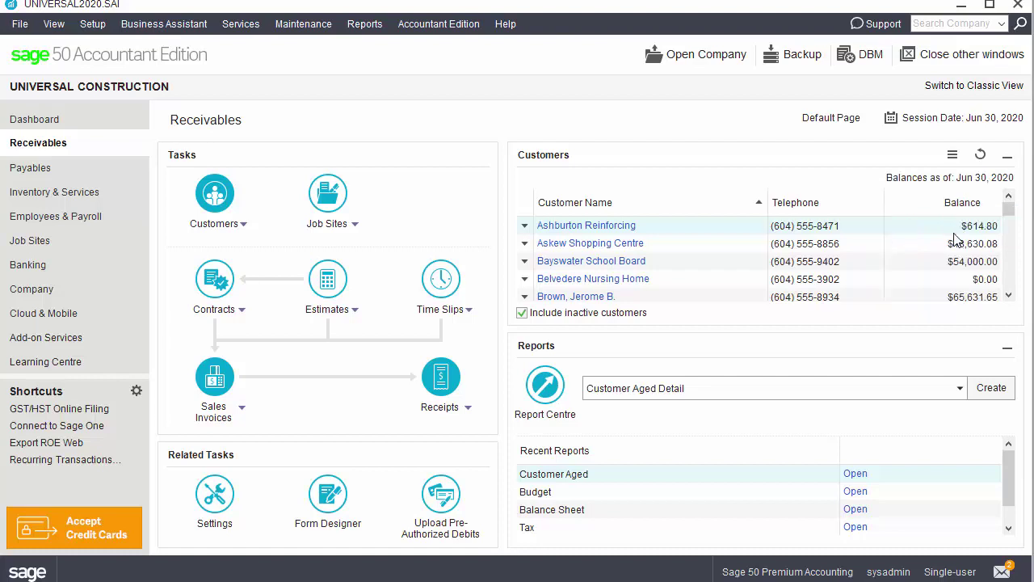
# Toggle inactive customers off and on, then keep GST/HST Online Filing once in Customize Shortcuts.
pyautogui.click(522, 315)
pyautogui.click(522, 315)
pyautogui.click(137, 396)
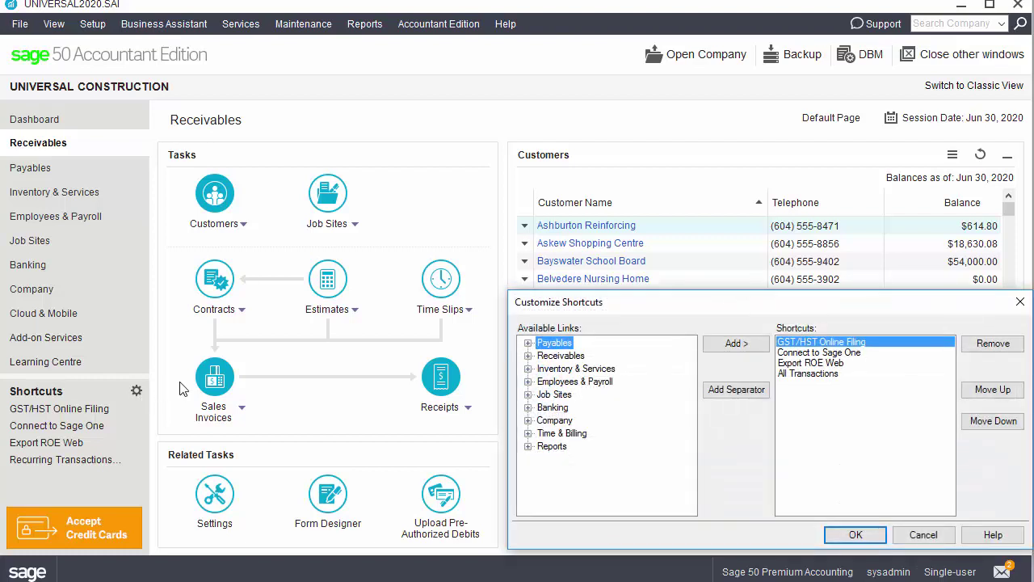
pyautogui.click(528, 420)
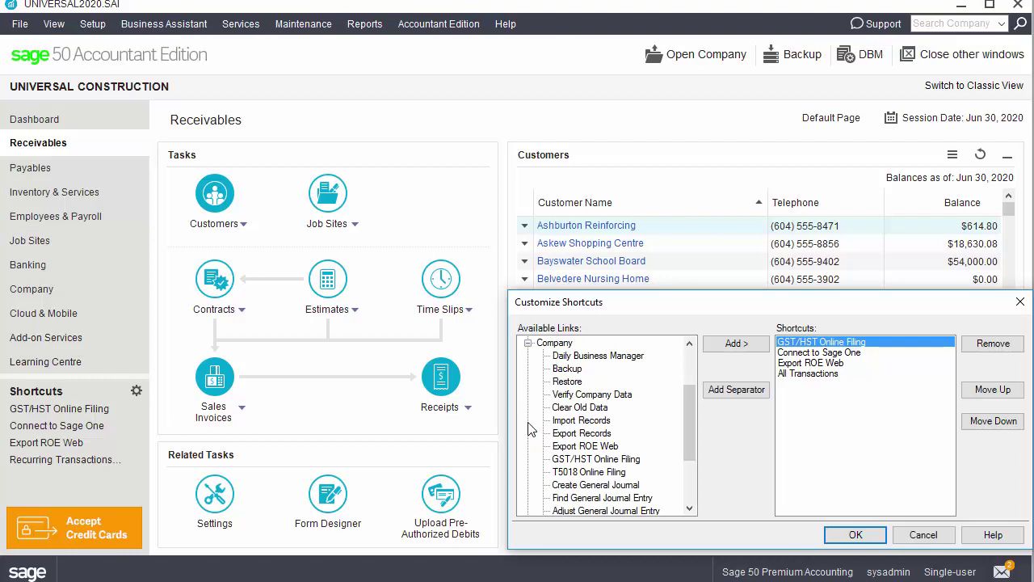
pyautogui.click(584, 461)
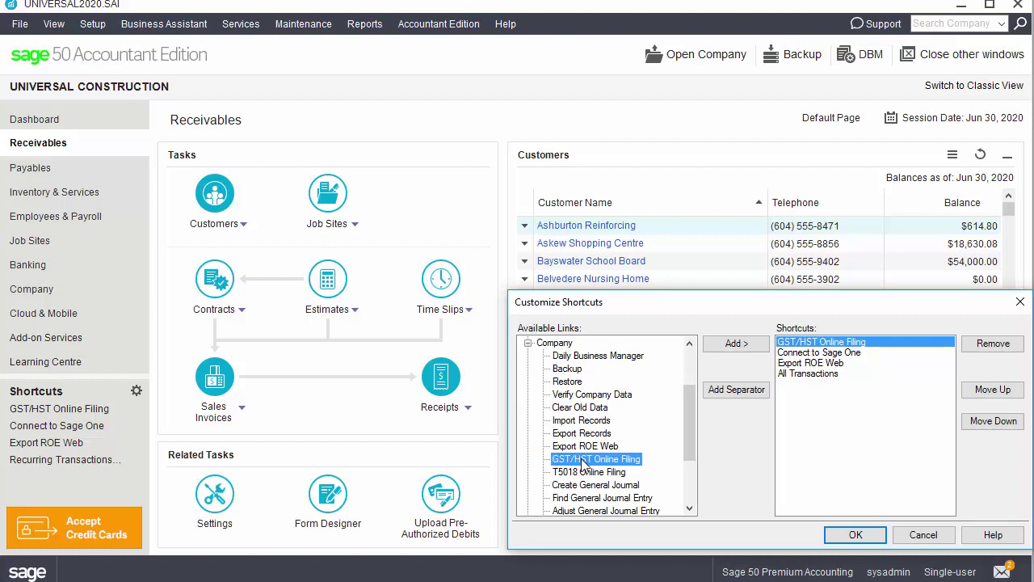
pyautogui.click(735, 344)
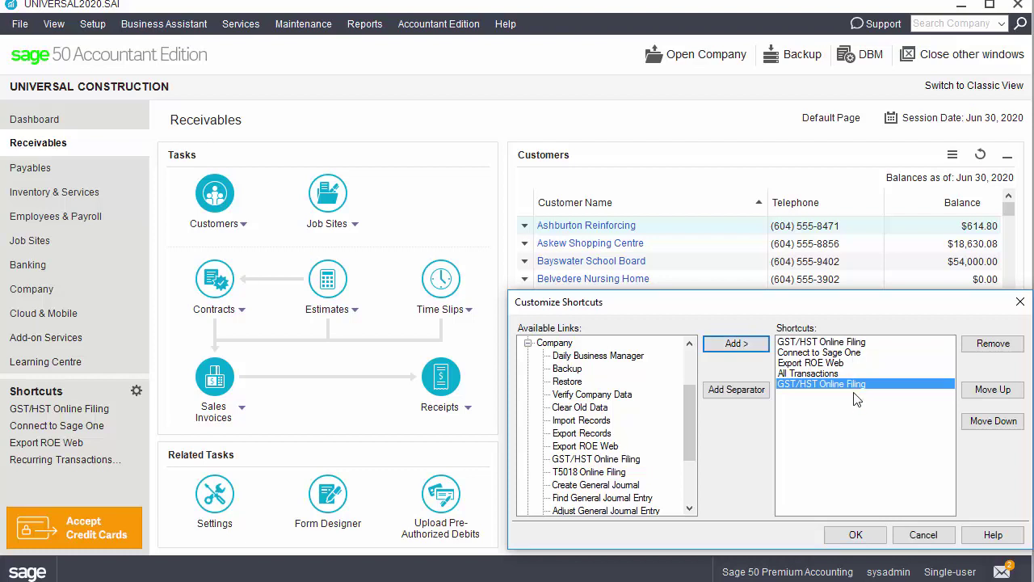
pyautogui.click(992, 344)
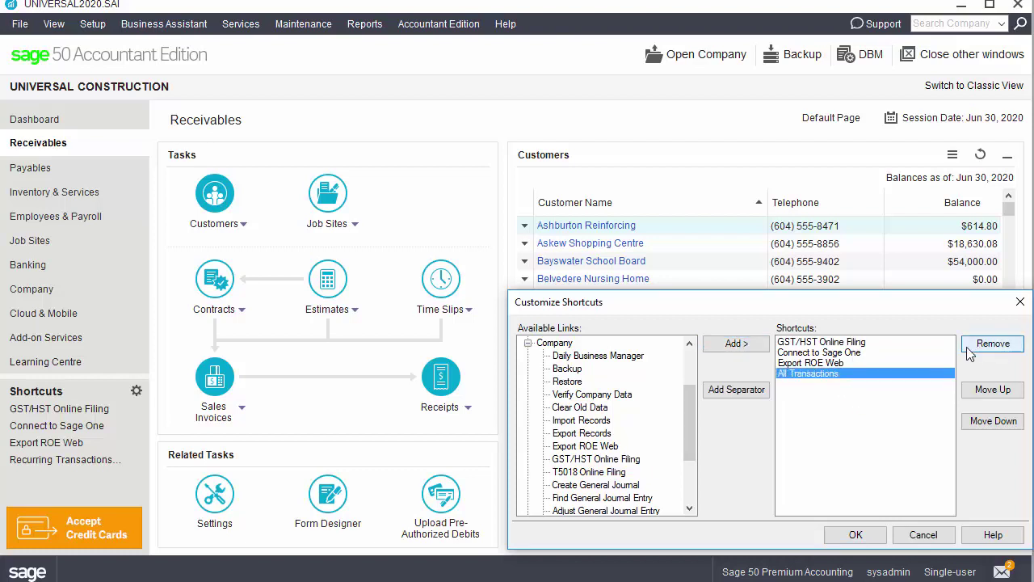
pyautogui.click(855, 534)
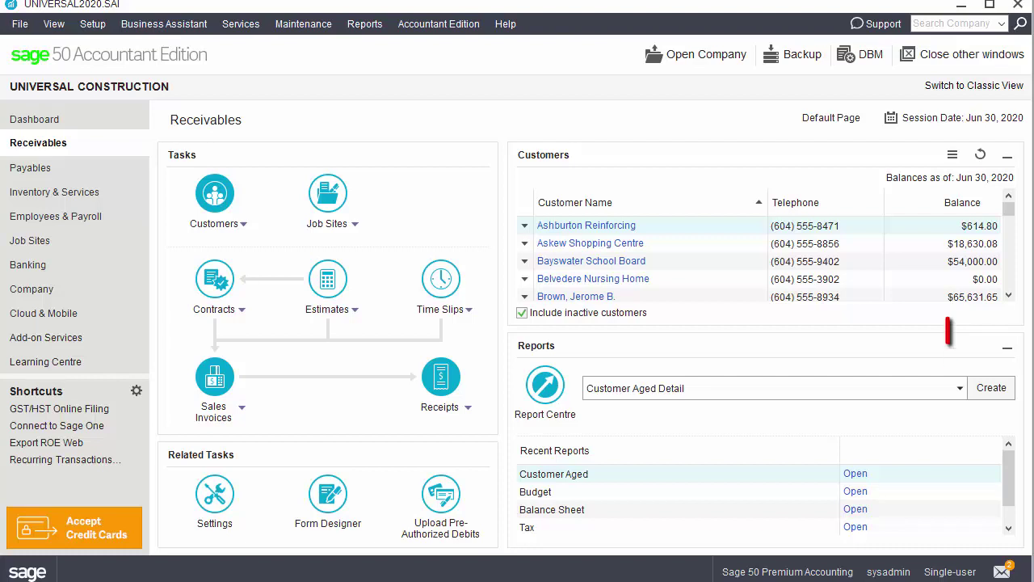
pyautogui.click(1007, 348)
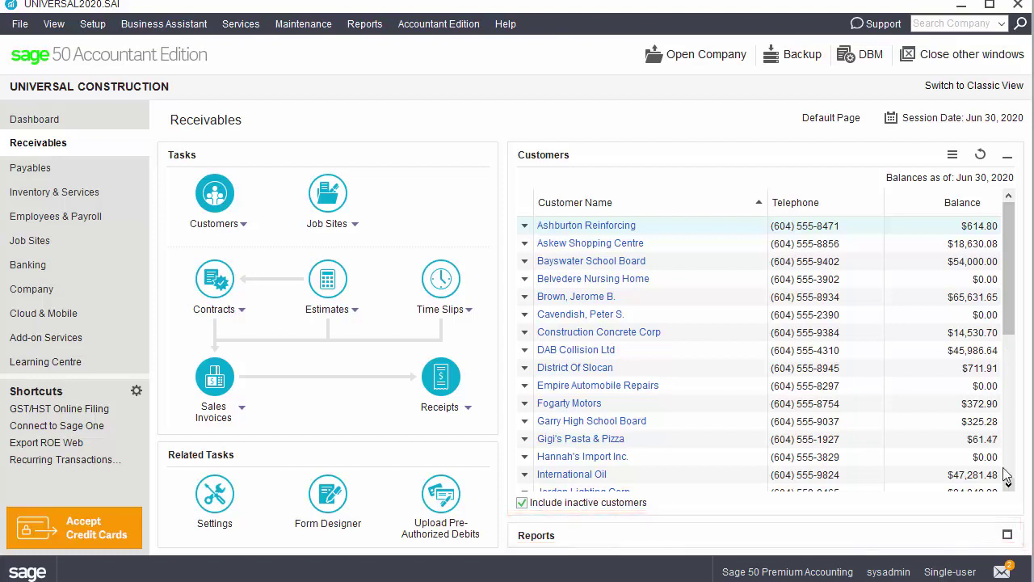
pyautogui.click(1009, 536)
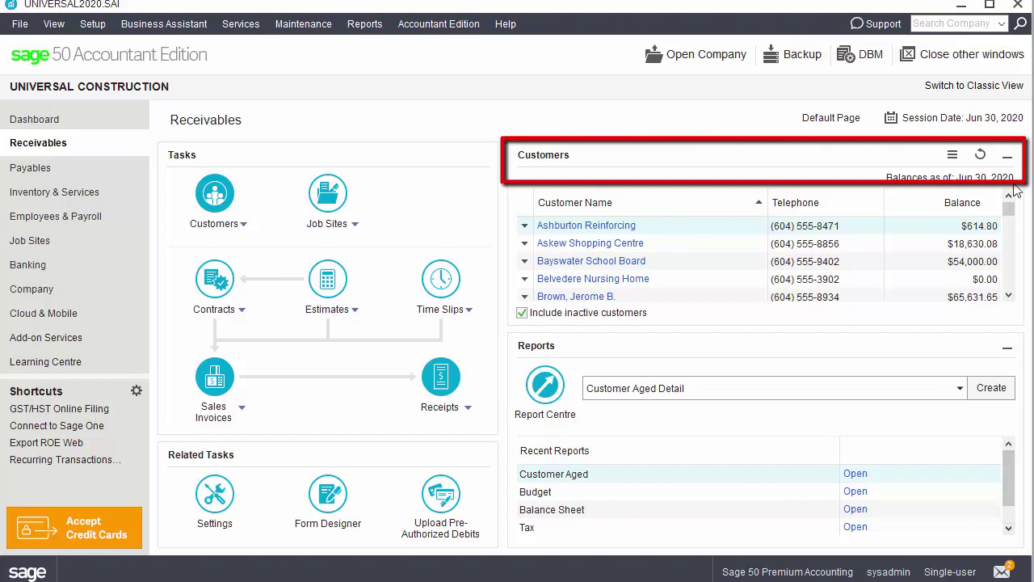
pyautogui.click(1007, 156)
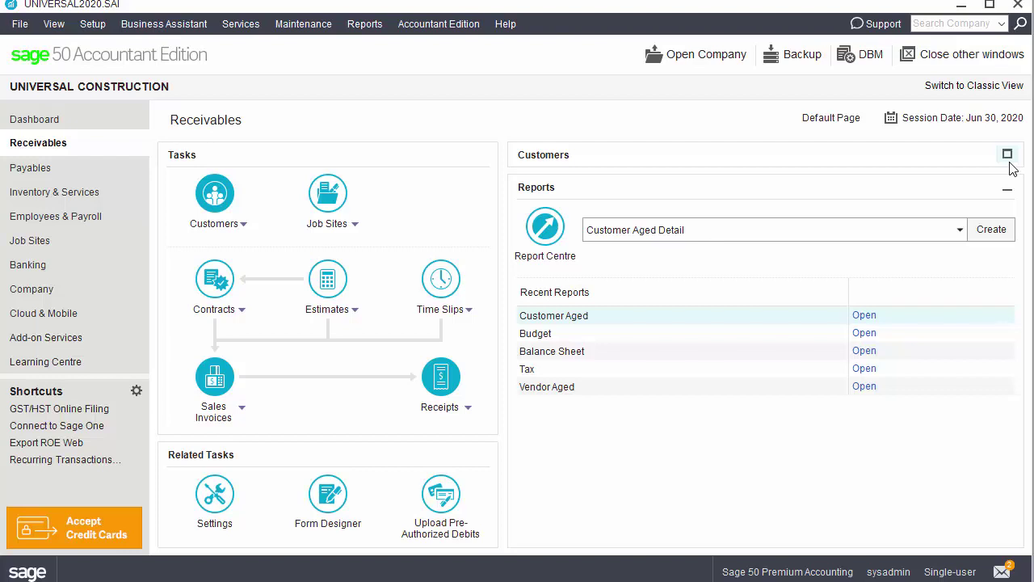
pyautogui.click(1007, 155)
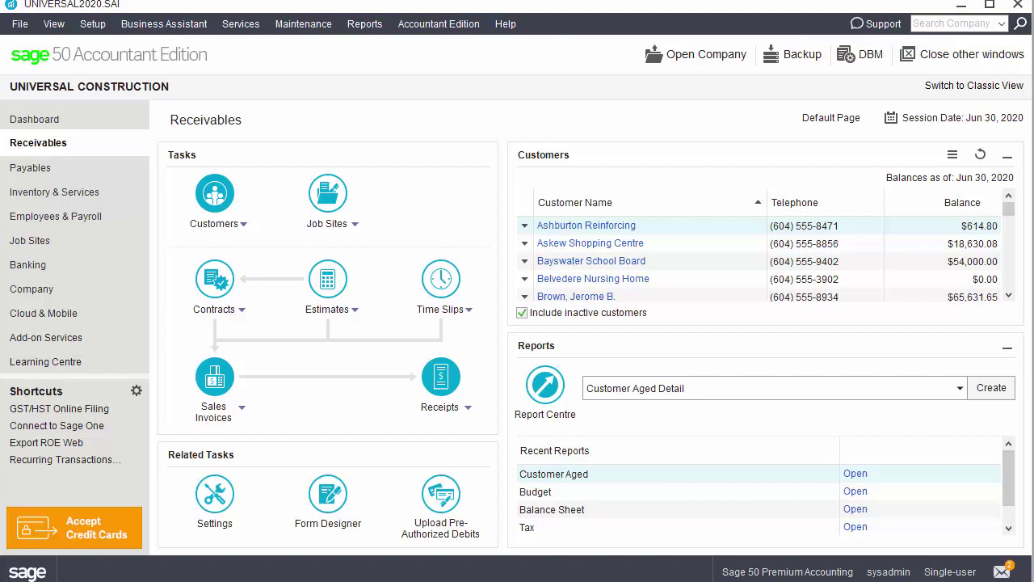
# Open Banking, review the Pay Bills and AMEX Payable account actions, then go to Company.
pyautogui.click(26, 267)
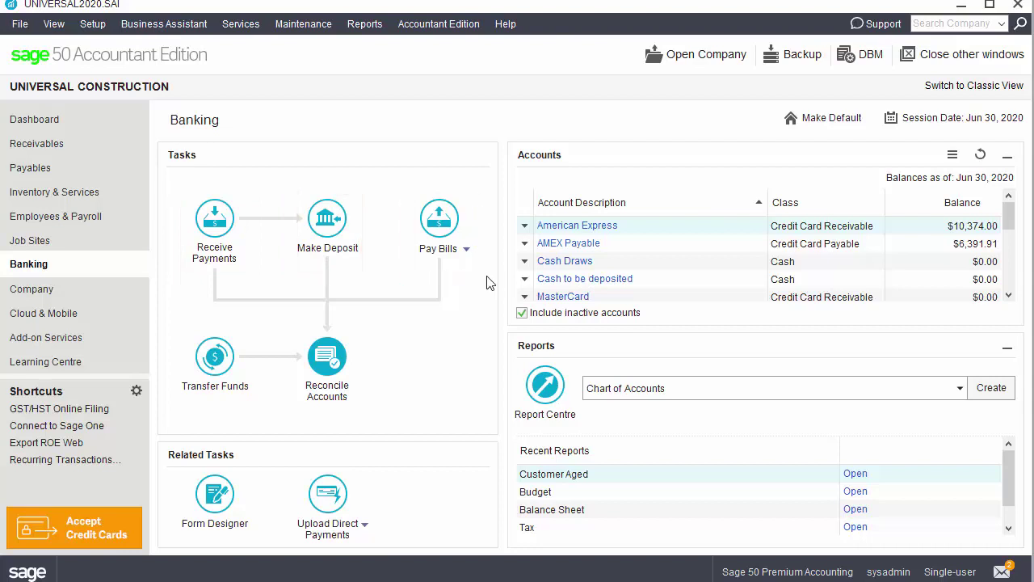
pyautogui.click(465, 252)
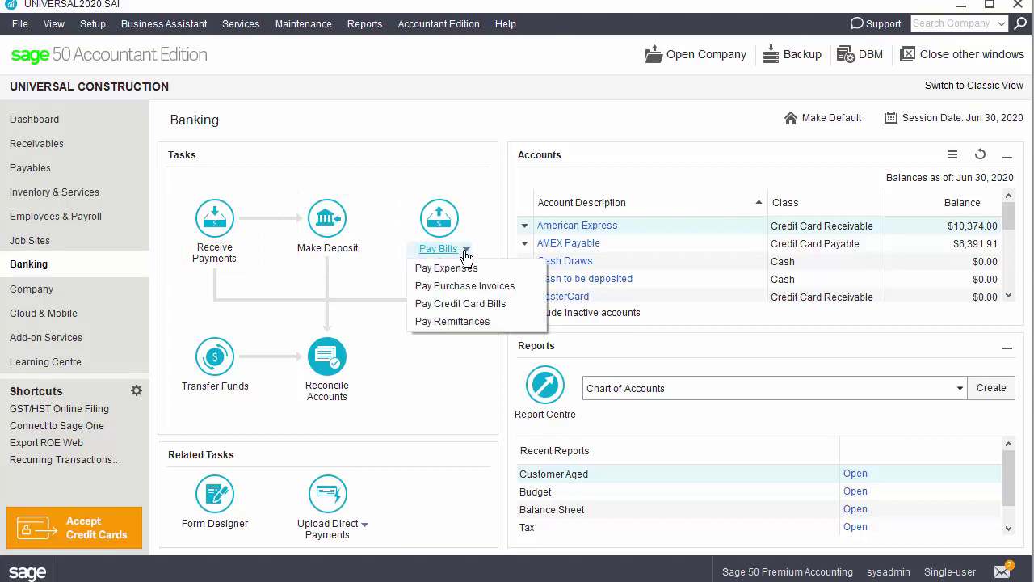
pyautogui.click(477, 228)
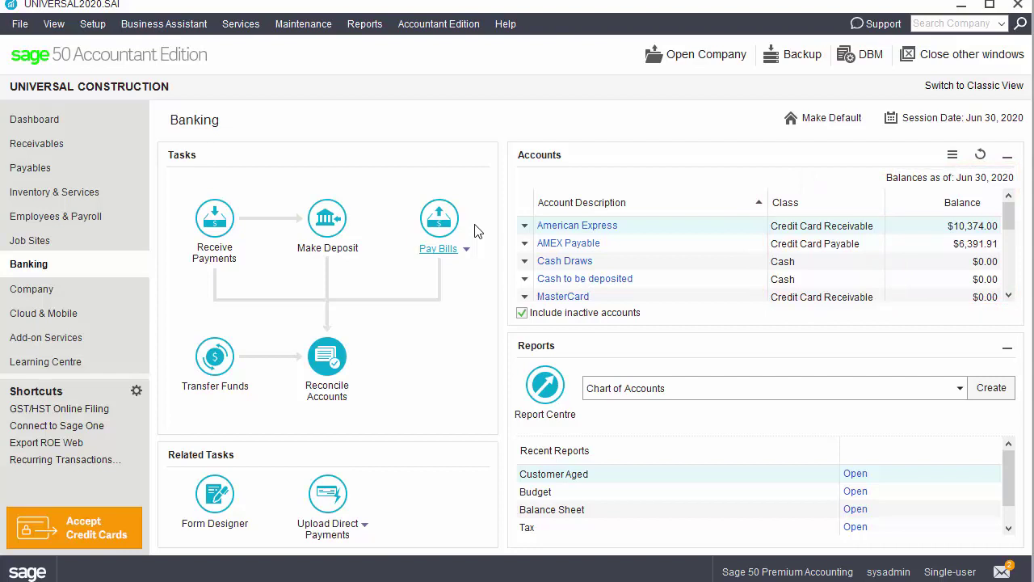
pyautogui.click(525, 247)
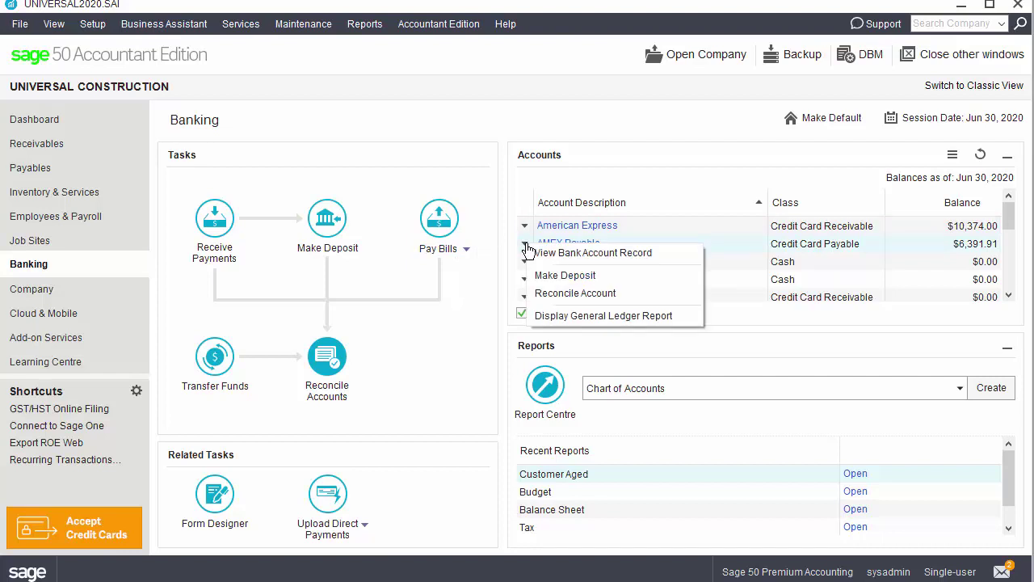
pyautogui.click(483, 278)
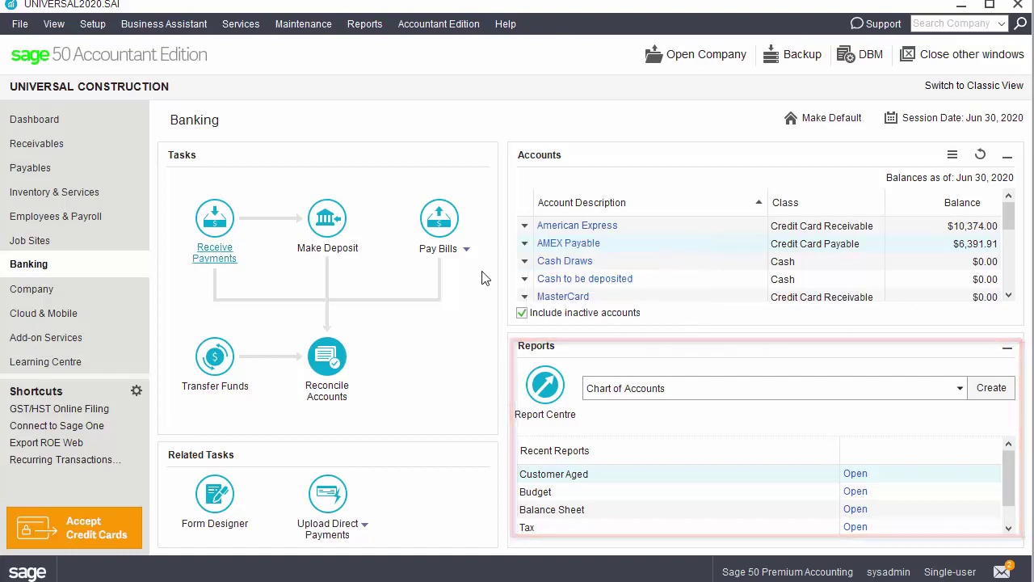
pyautogui.click(90, 295)
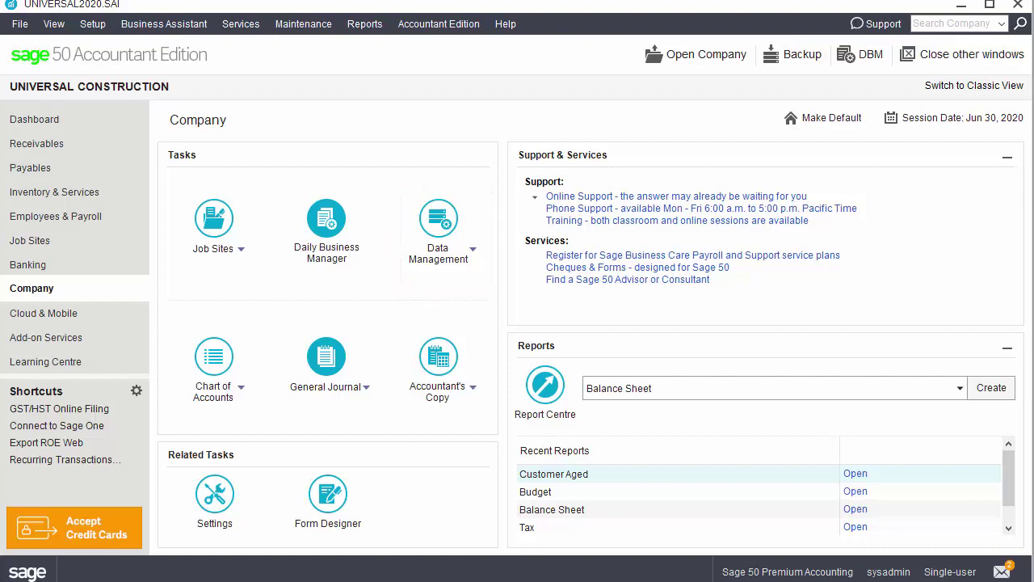
# Review the Data Management and Accountant's Copy option lists, then go to Cloud & Mobile.
pyautogui.click(474, 263)
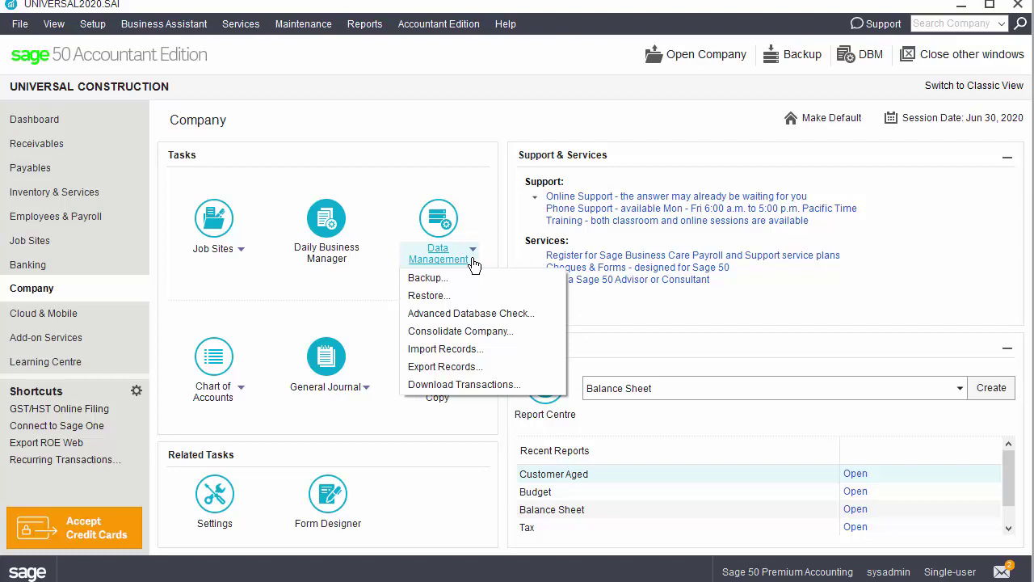
pyautogui.click(375, 333)
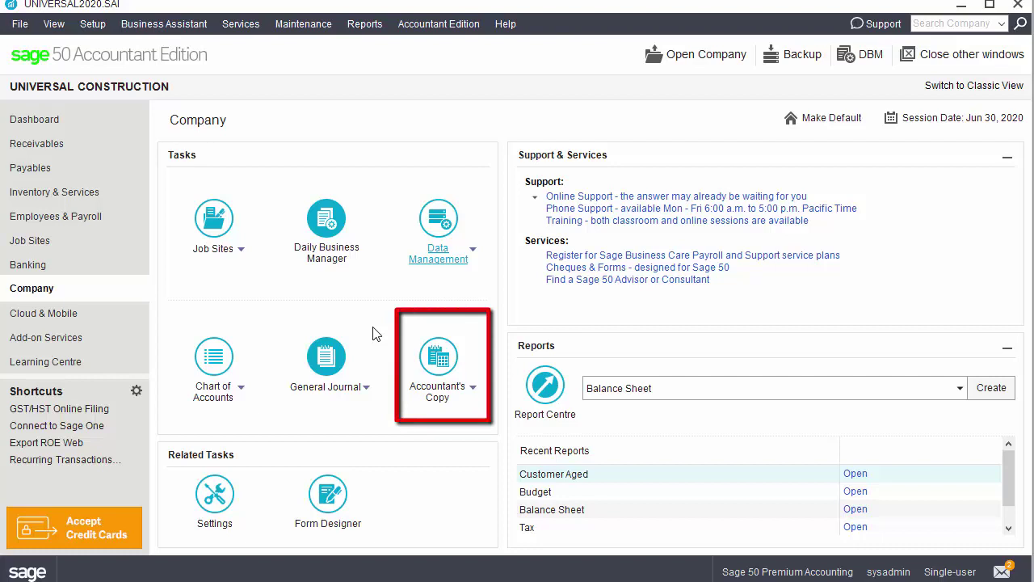
pyautogui.click(474, 399)
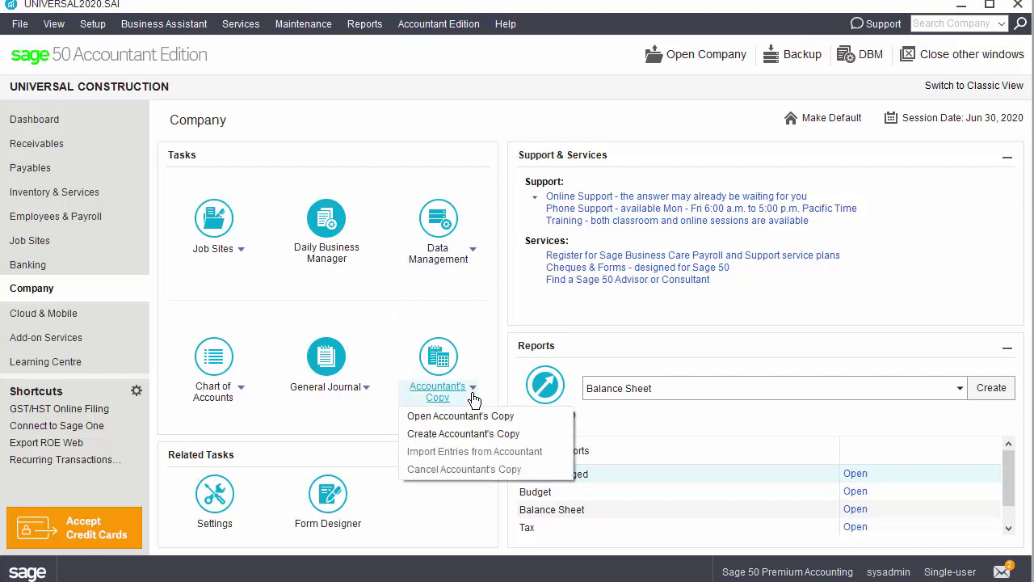
pyautogui.click(385, 331)
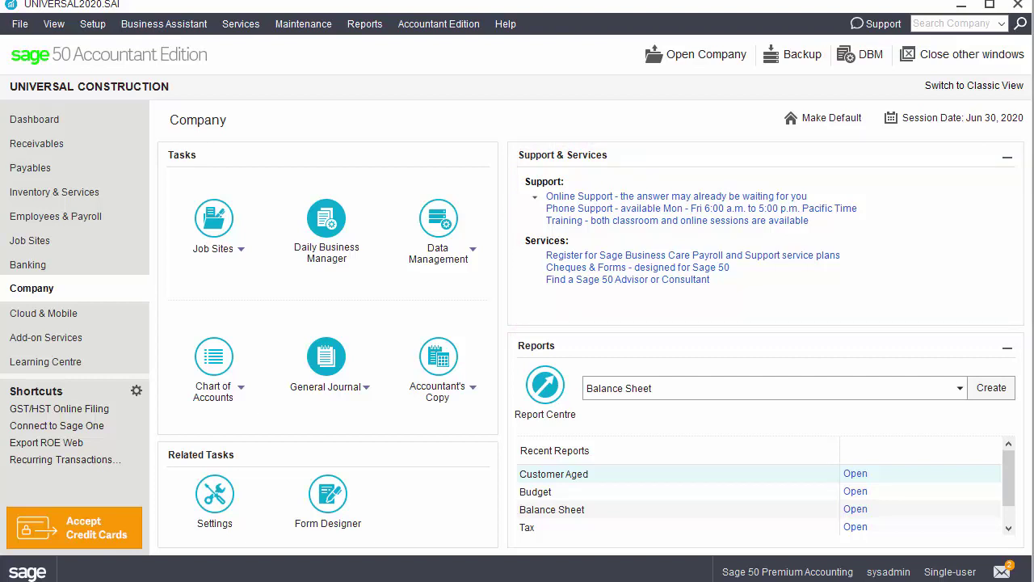
pyautogui.click(121, 320)
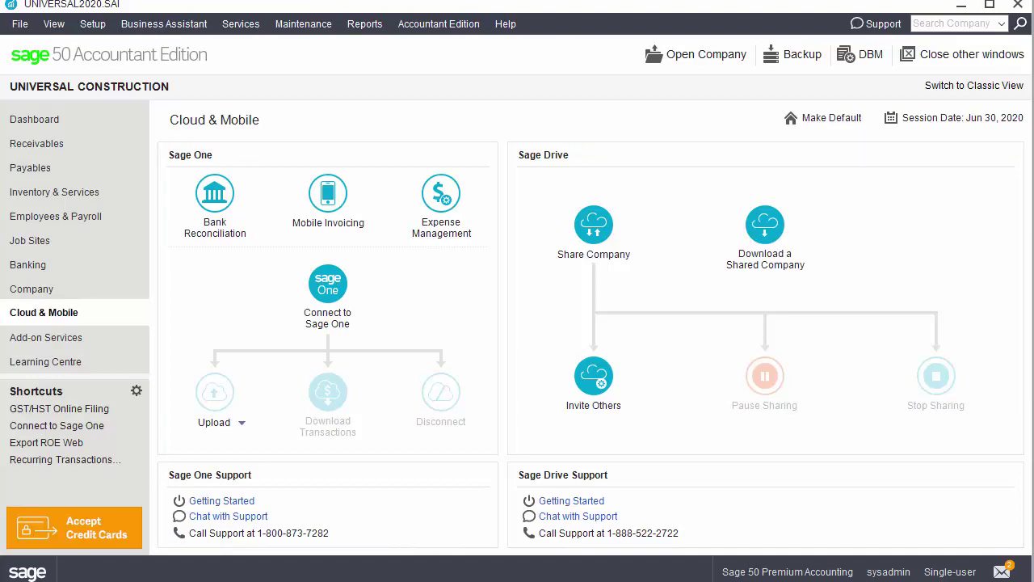
# Open Add-on Services, scroll through its offerings, then go to the Learning Centre.
pyautogui.click(104, 342)
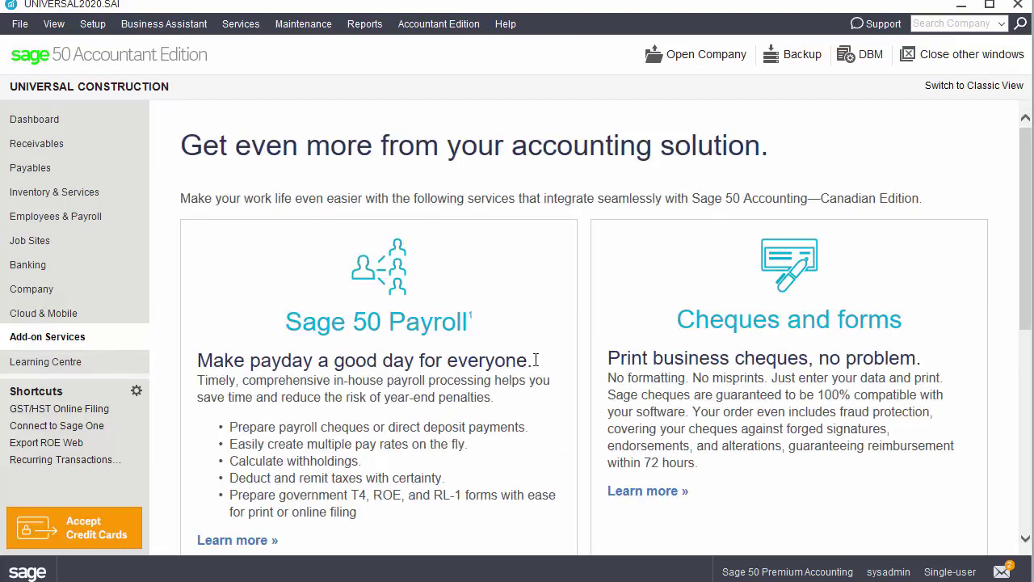
pyautogui.moveTo(1023, 262); pyautogui.dragTo(998, 480)
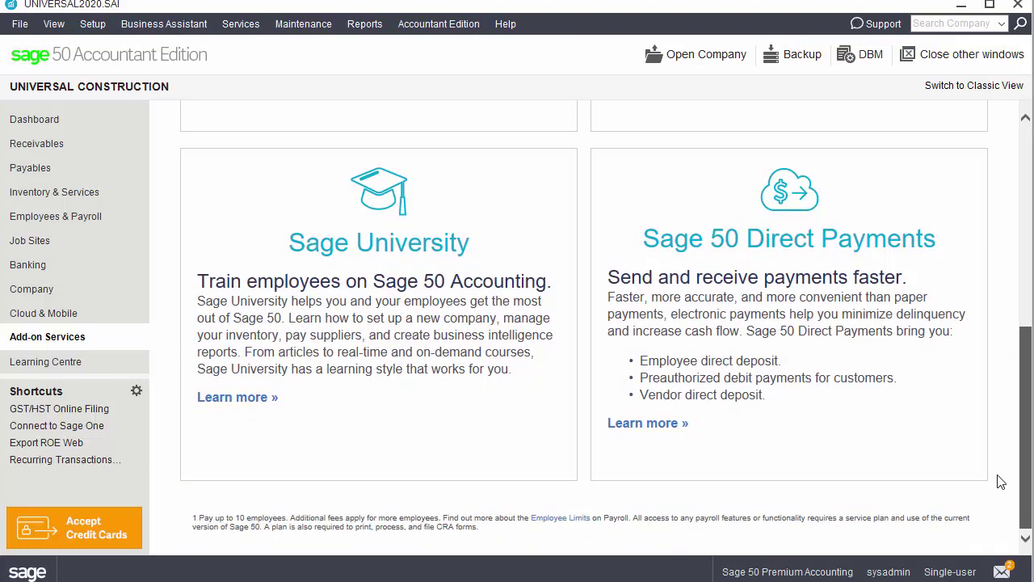
pyautogui.click(90, 360)
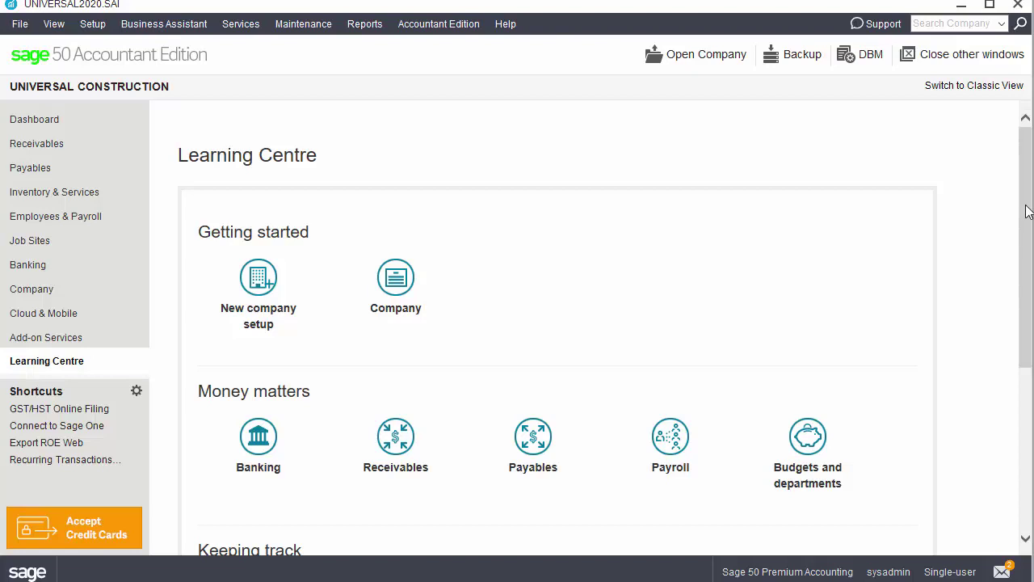
# Scroll down through the Learning Centre topics.
pyautogui.moveTo(1026, 211); pyautogui.dragTo(1004, 390)
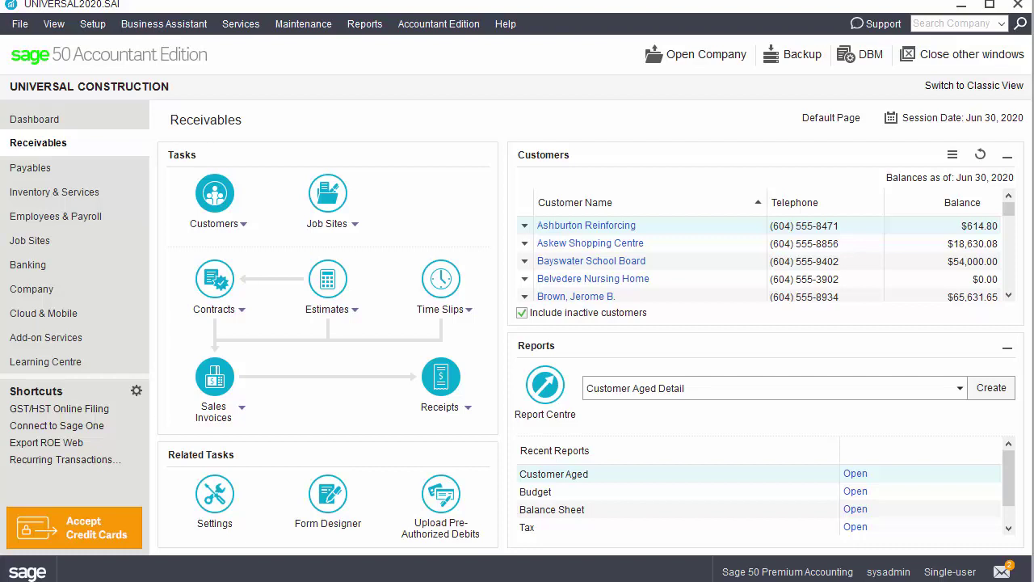
# Search Help for 'banking' and open the Working With Foreign Currency Bank Accounts topic.
pyautogui.click(506, 26)
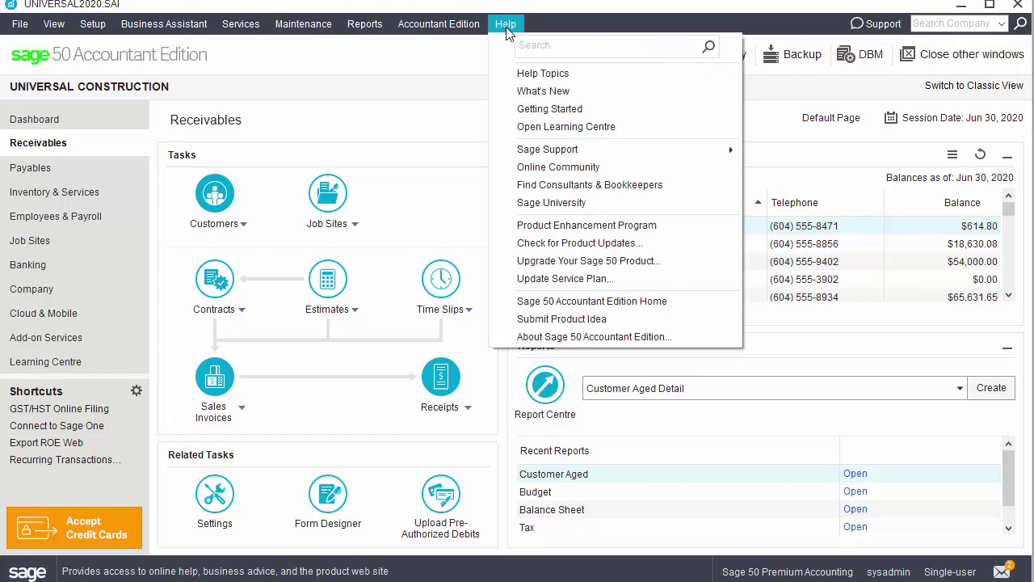
pyautogui.write('banking')
pyautogui.press('Return')
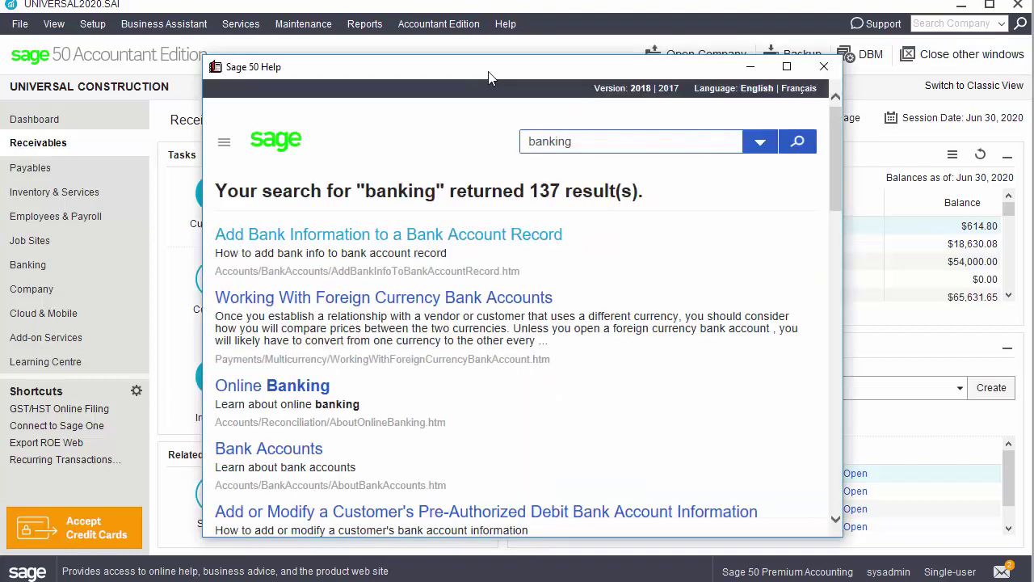
pyautogui.click(404, 298)
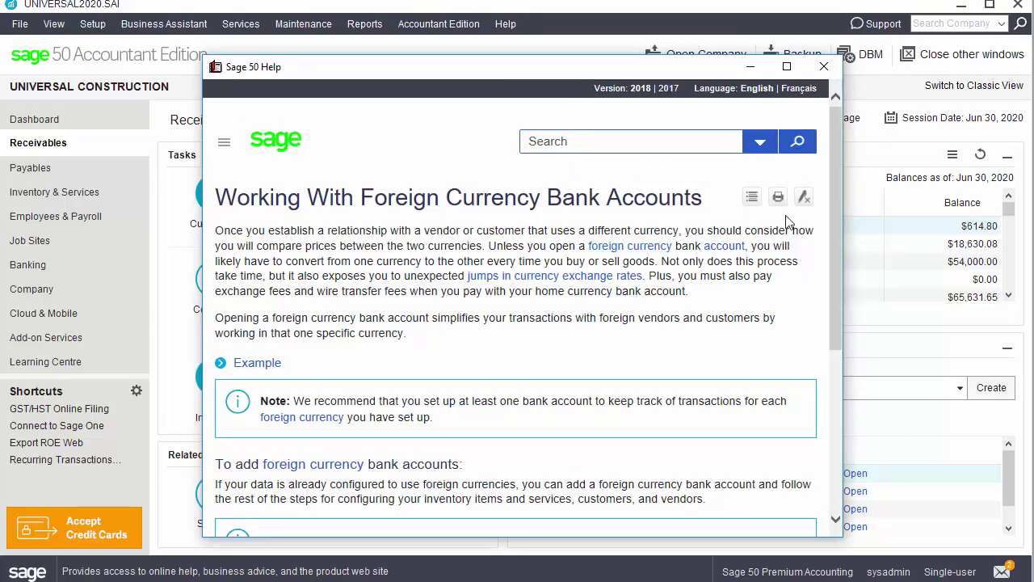